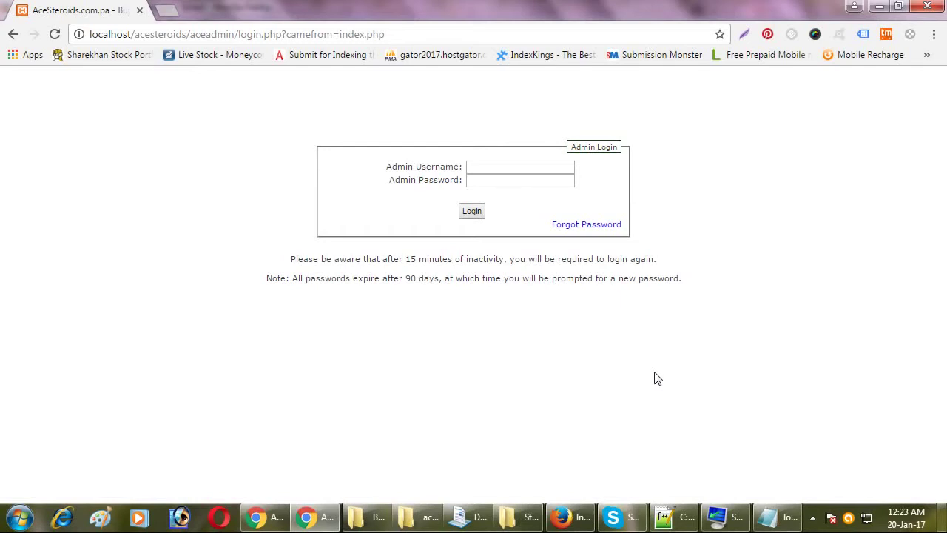
# Step: Log in to the Zen Cart admin with the admin username and password
pyautogui.click(493, 168)
pyautogui.write('admin')
pyautogui.press('Tab')
pyautogui.hotkey('ctrl', 'v')
pyautogui.click(471, 213)
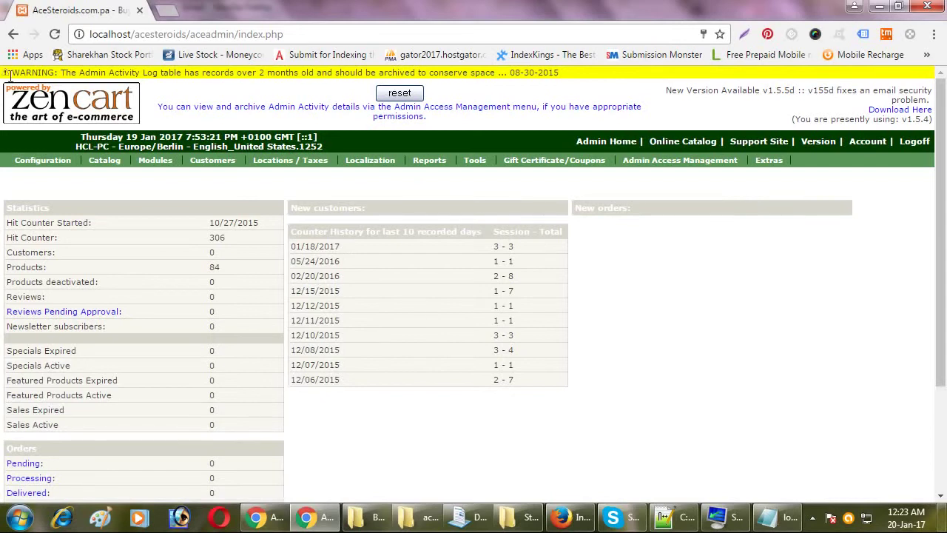
# Step: Highlight the dashboard warning about Admin Activity Log records older than 2 months
pyautogui.moveTo(11, 68); pyautogui.dragTo(592, 84)
pyautogui.click(592, 83)
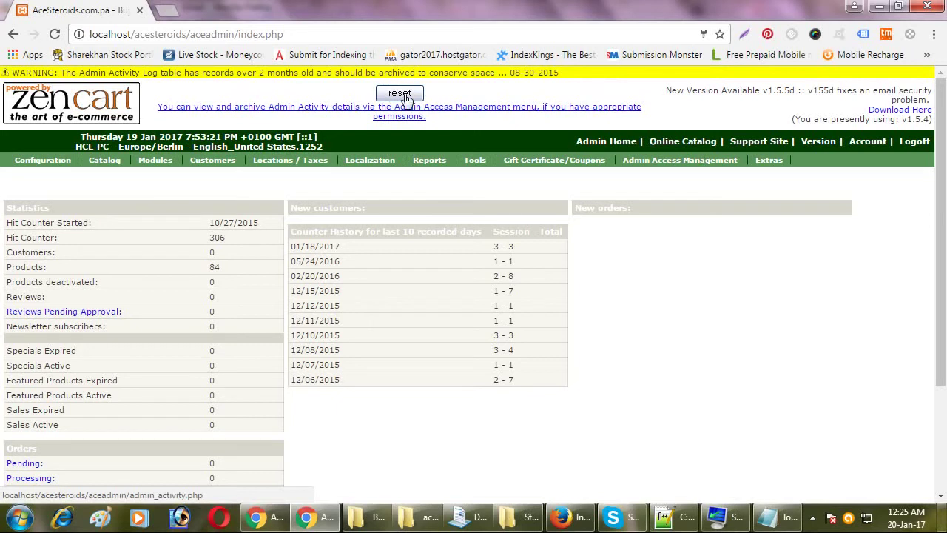
# Step: Open the Admin Activity Log Manager and turn on 'Save to file on server'
pyautogui.click(406, 97)
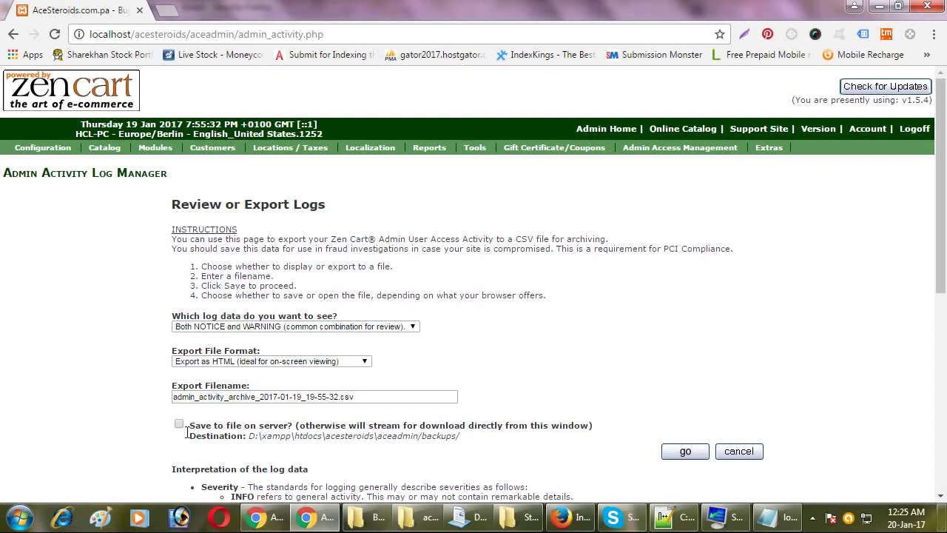
pyautogui.moveTo(190, 425); pyautogui.dragTo(289, 423)
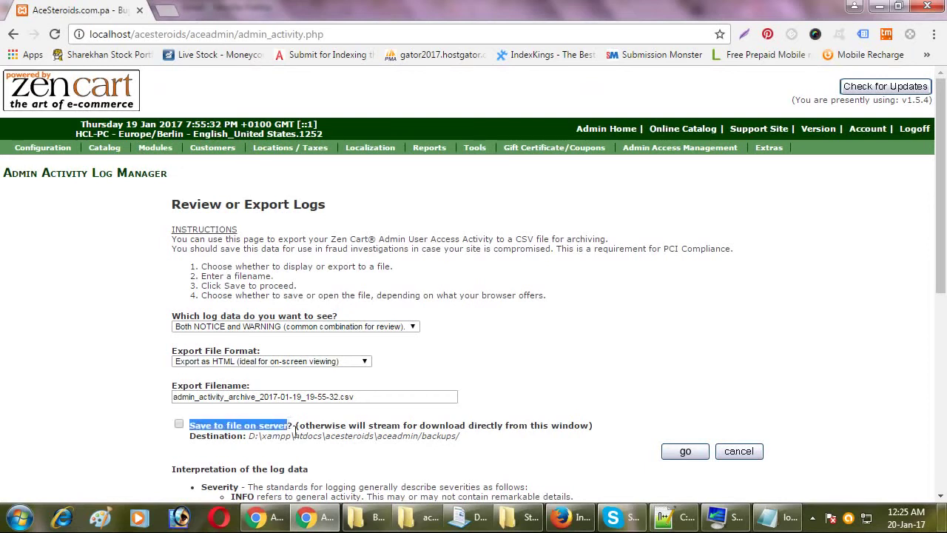
pyautogui.click(179, 425)
pyautogui.click(698, 454)
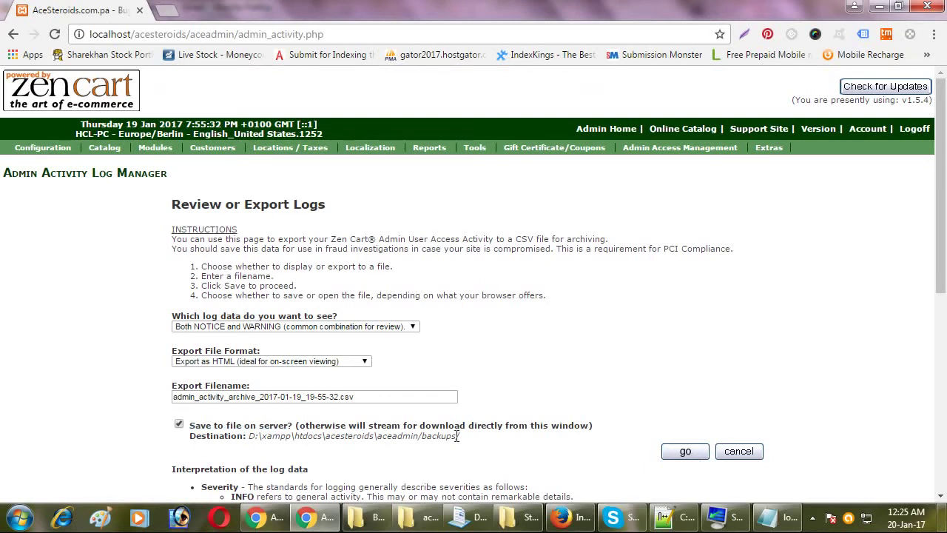
# Step: Review the backups destination path, then turn 'Save to file on server' back off
pyautogui.moveTo(422, 440); pyautogui.dragTo(460, 438)
pyautogui.scroll(-1, 448, 437)
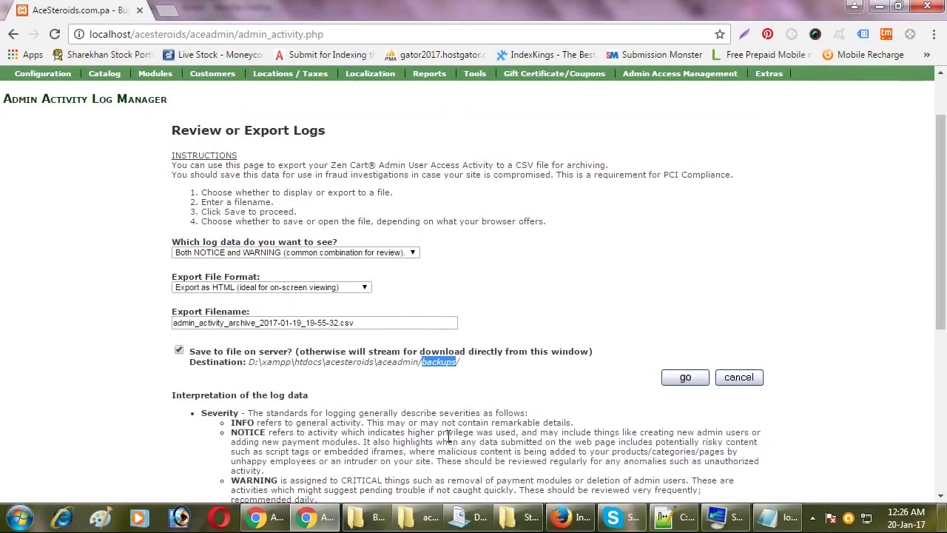
pyautogui.scroll(-1, 261, 335)
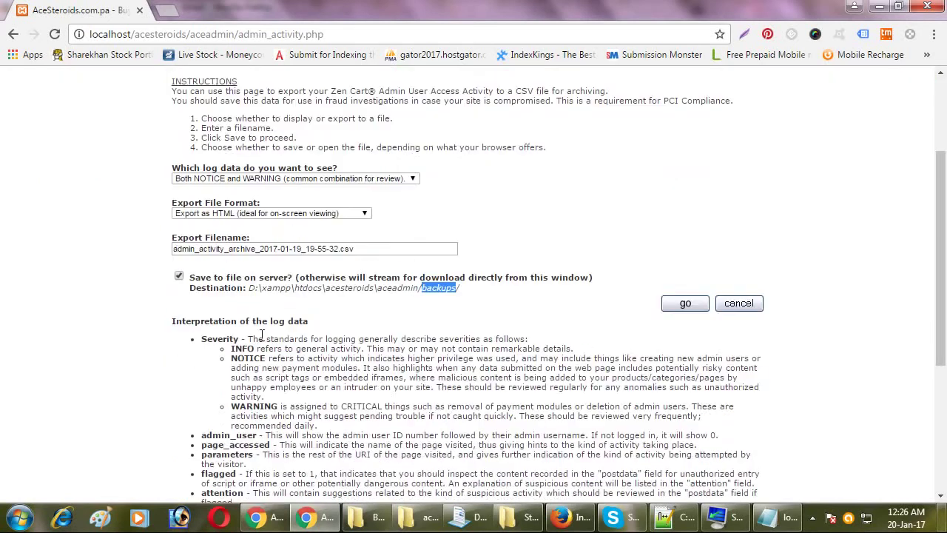
pyautogui.click(179, 277)
# Step: Scroll to Purge Log History and read its description of emptying the log table
pyautogui.scroll(-3, 181, 287)
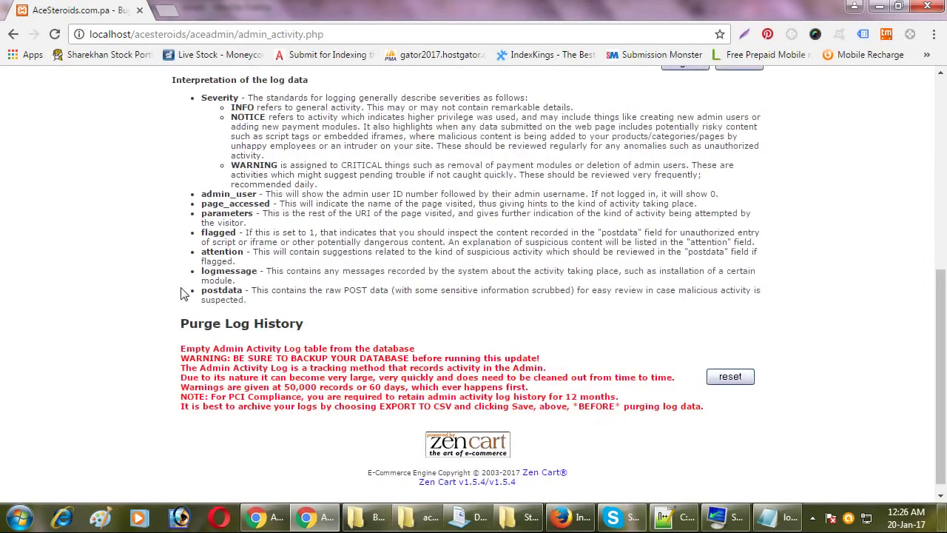
pyautogui.scroll(-1, 189, 311)
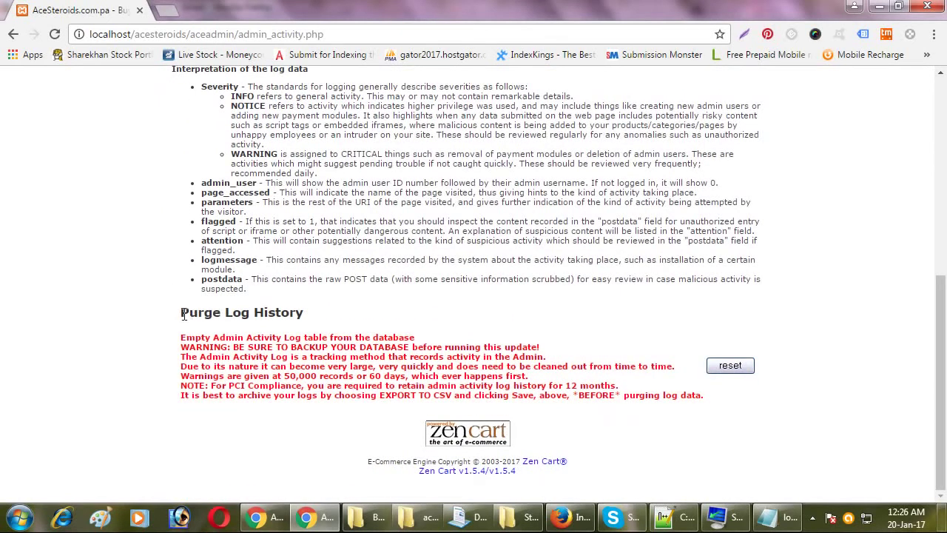
pyautogui.moveTo(181, 312); pyautogui.dragTo(319, 315)
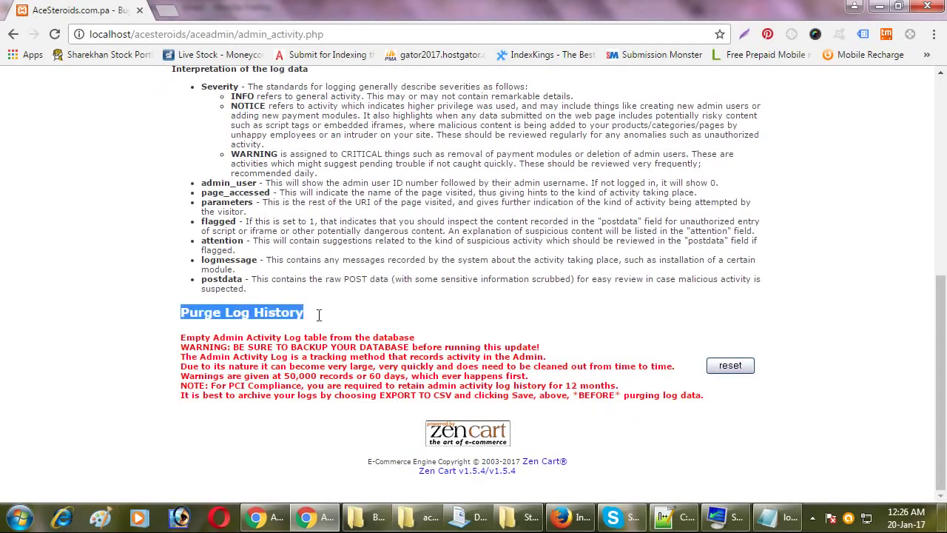
pyautogui.click(180, 336)
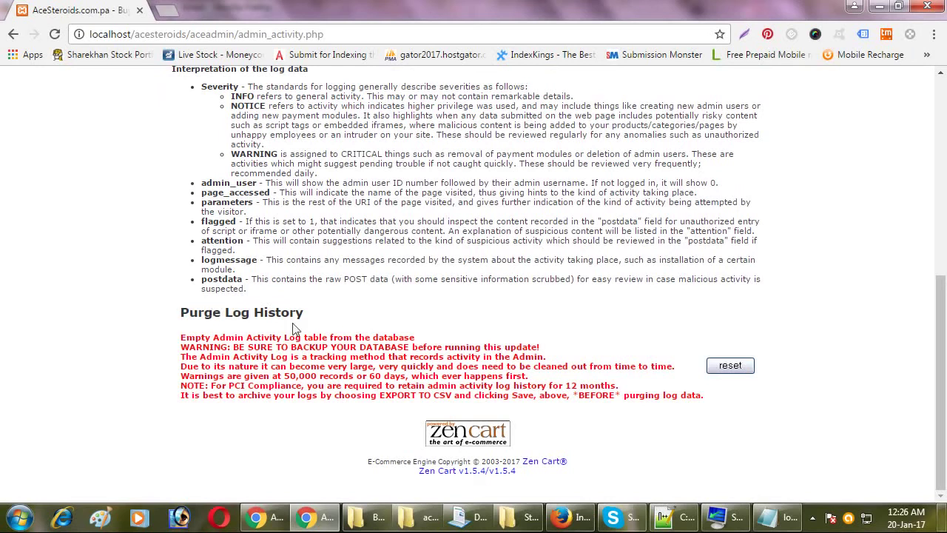
pyautogui.moveTo(213, 337); pyautogui.dragTo(427, 344)
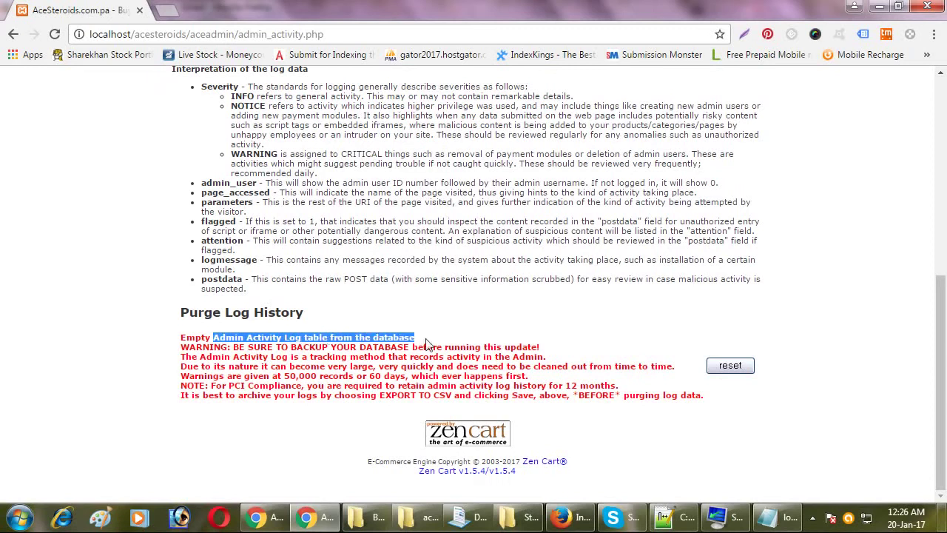
pyautogui.click(427, 344)
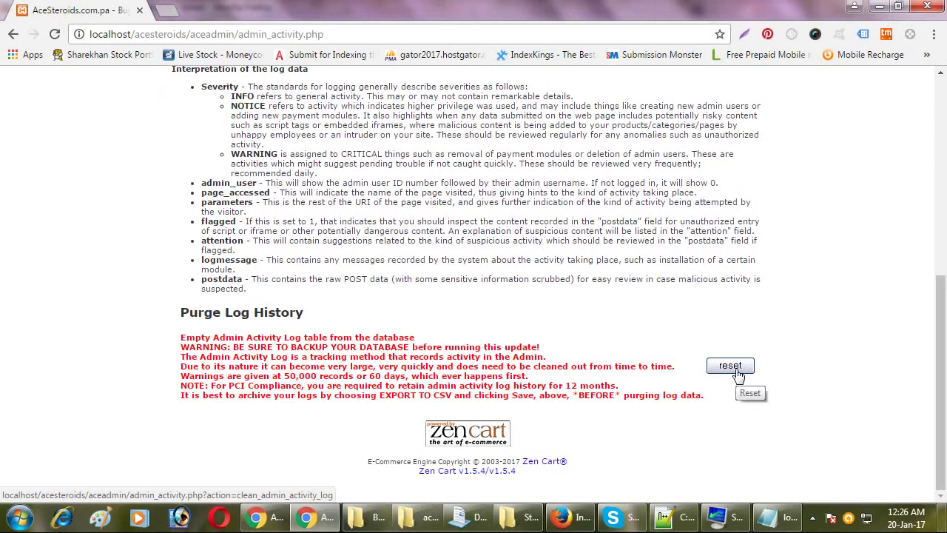
# Step: Start the purge and reach the audit-trail deletion confirmation page
pyautogui.click(730, 368)
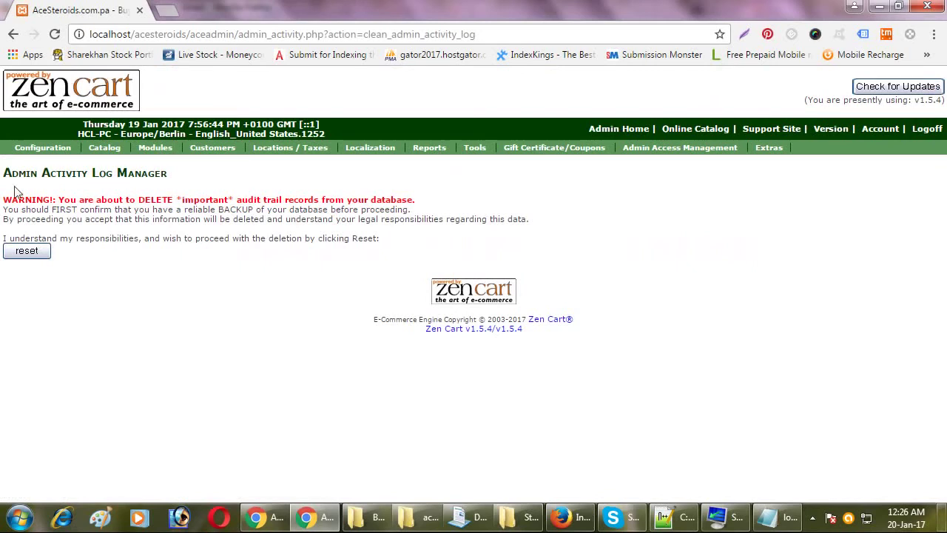
pyautogui.moveTo(5, 173); pyautogui.dragTo(169, 175)
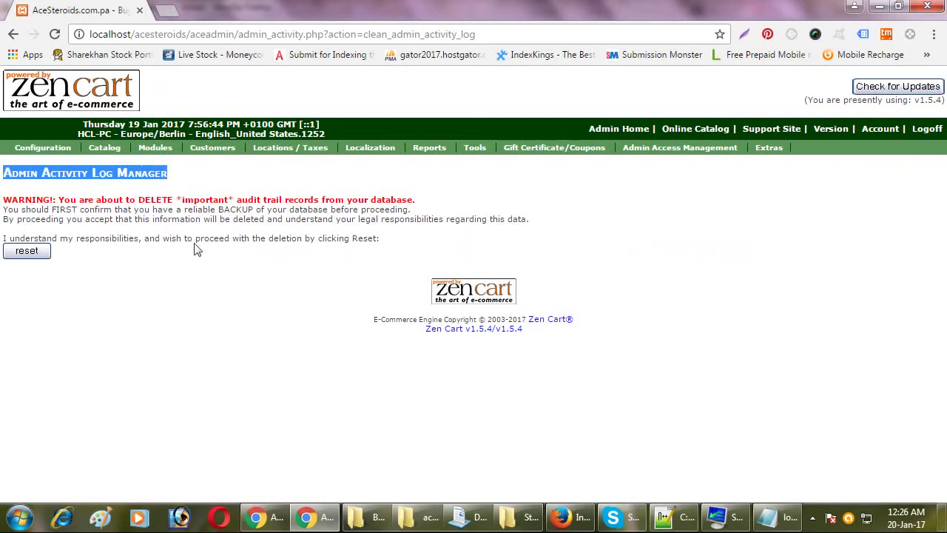
pyautogui.click(197, 251)
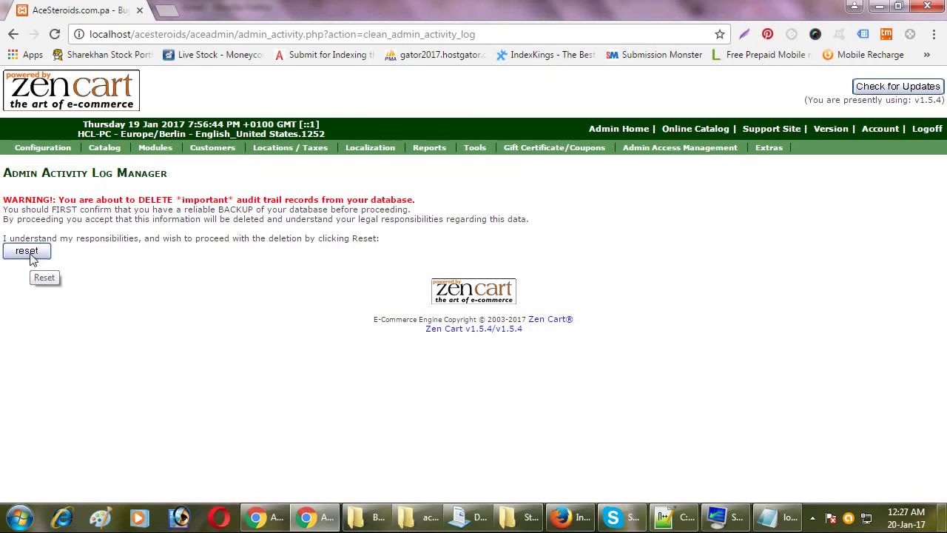
# Step: Confirm the erasure, note 'Completed erasure of the Admin Activity log', and return to admin home
pyautogui.click(32, 259)
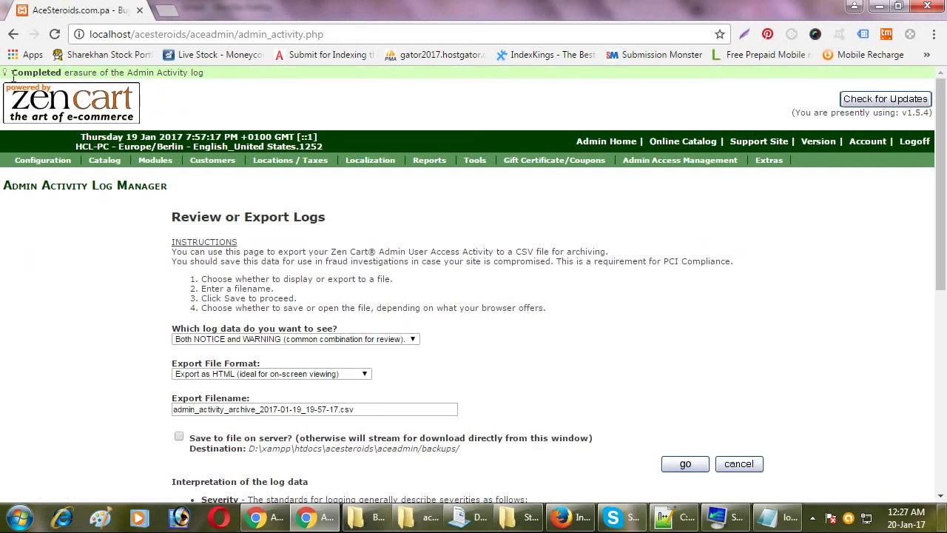
pyautogui.moveTo(13, 72); pyautogui.dragTo(208, 76)
pyautogui.click(238, 102)
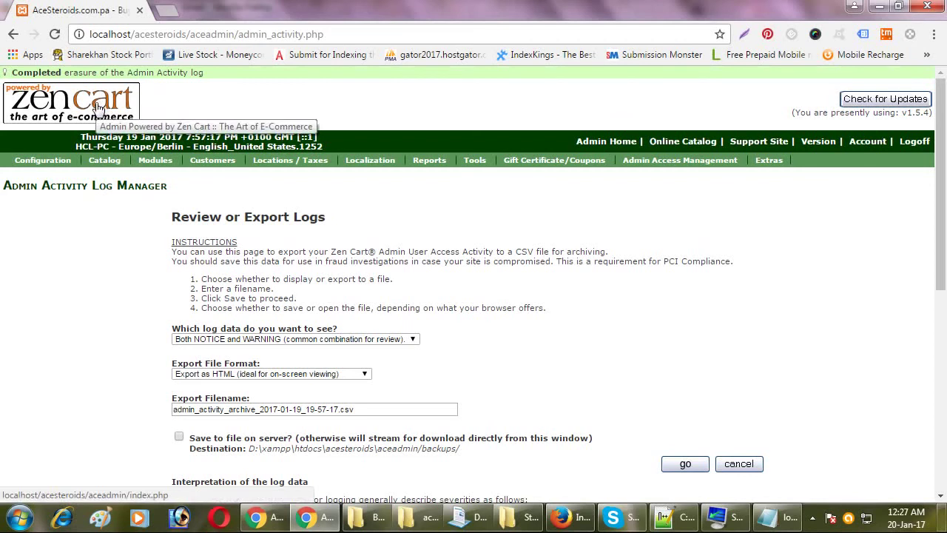
pyautogui.click(98, 107)
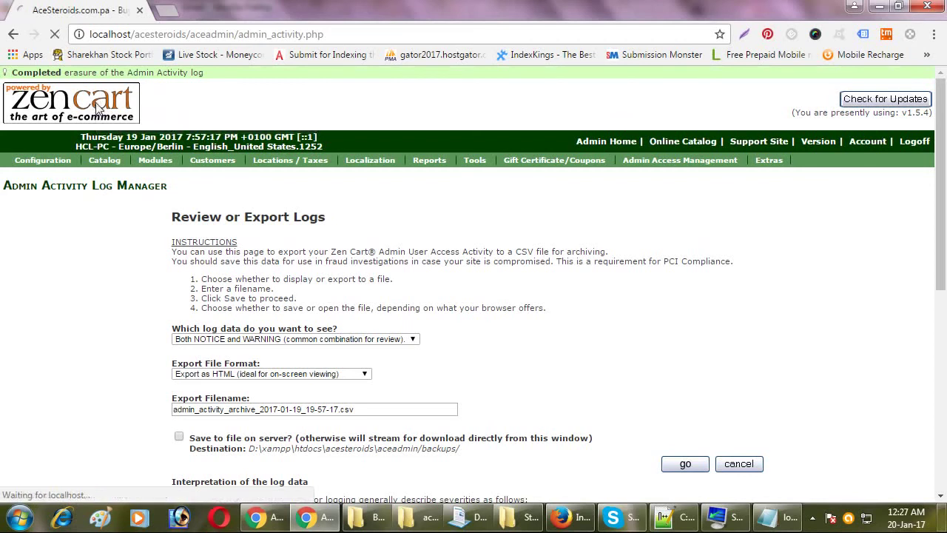